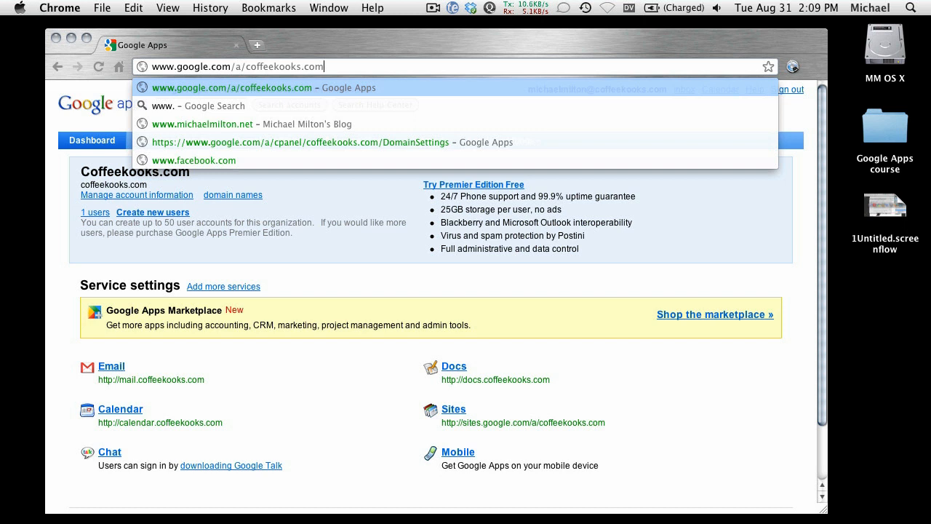
# From the coffeekooks.com dashboard, create a new user with the person's first name, last name and username, keeping the temporary password
pyautogui.press('Return')
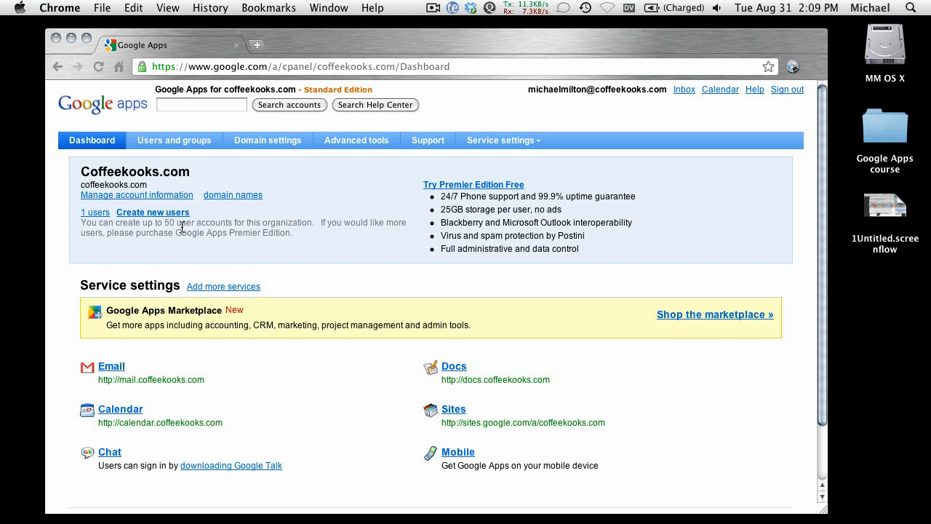
pyautogui.click(135, 217)
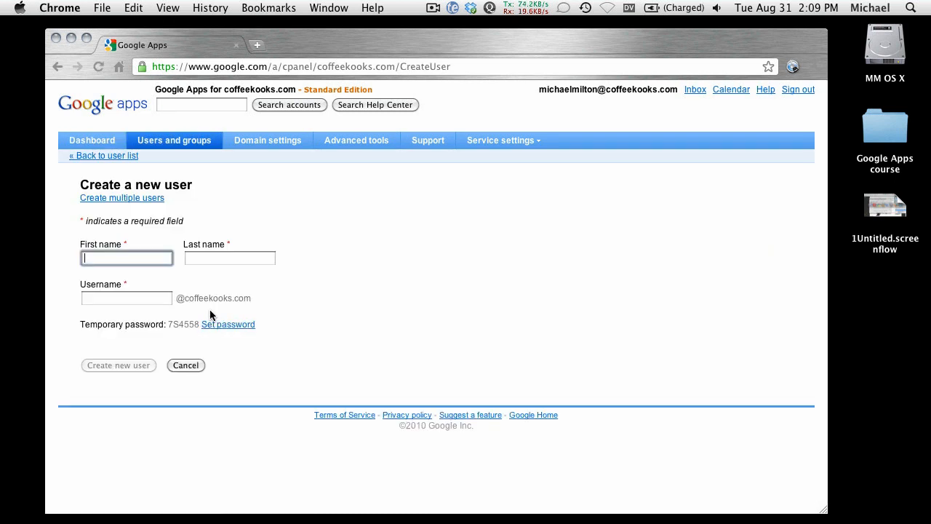
pyautogui.press('Tab')
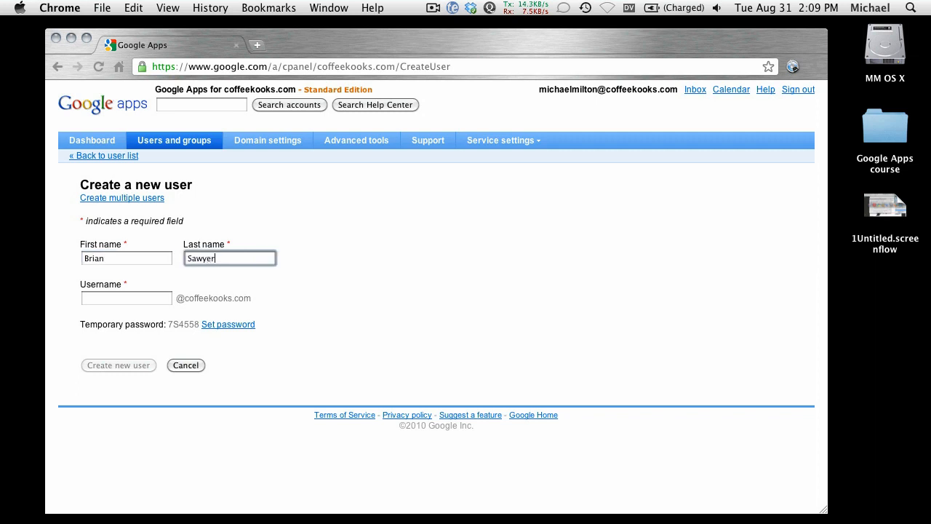
pyautogui.press('Tab')
pyautogui.write('brian')
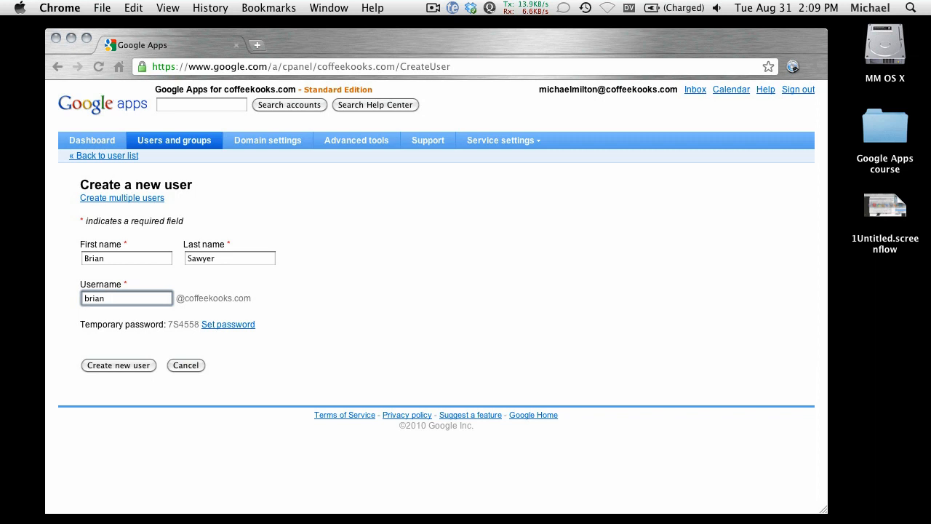
pyautogui.press('super+equal')
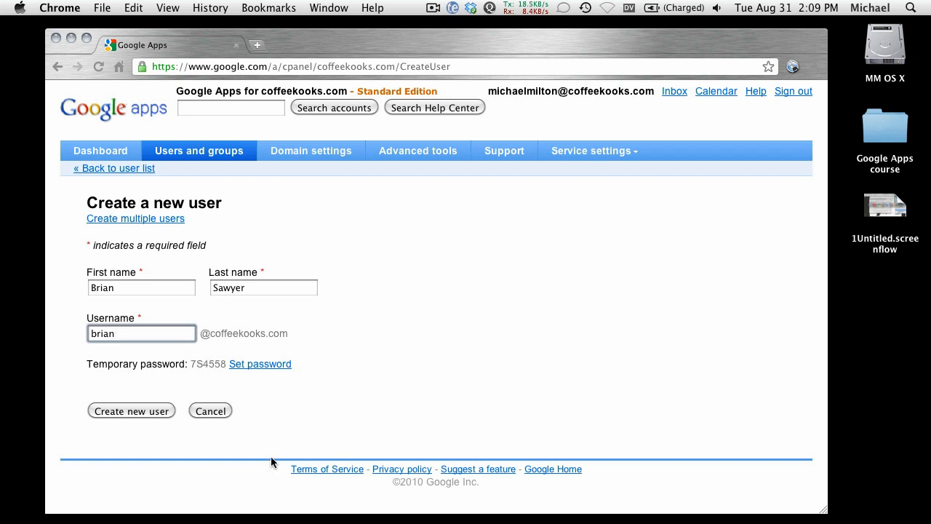
pyautogui.click(151, 411)
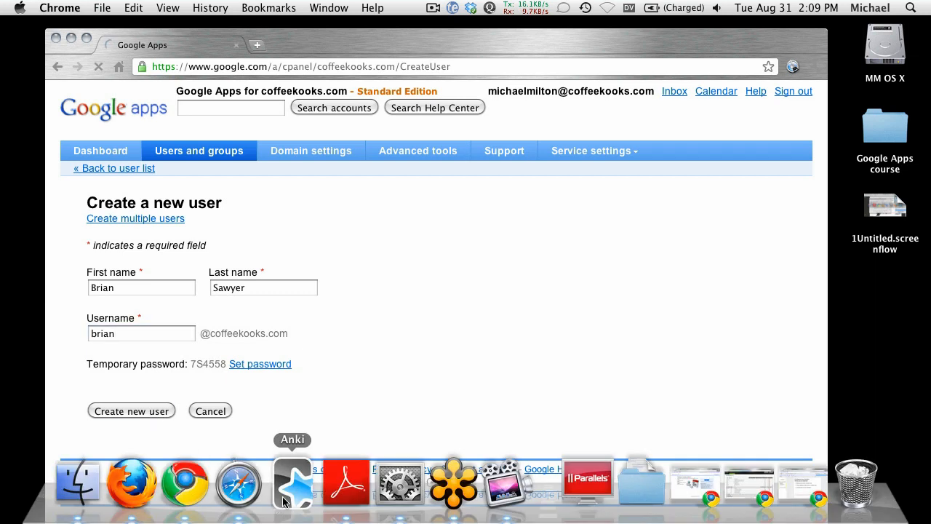
pyautogui.moveTo(306, 40); pyautogui.dragTo(284, 29)
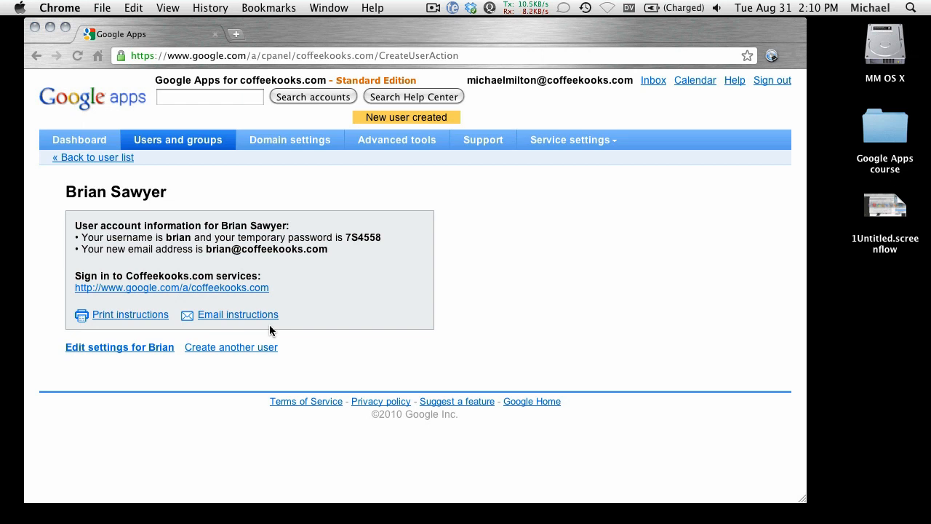
# Select the temporary password in the new user's account information for copying
pyautogui.moveTo(357, 238); pyautogui.dragTo(363, 238)
pyautogui.tripleClick(363, 237)
pyautogui.click(363, 237)
pyautogui.doubleClick(363, 237)
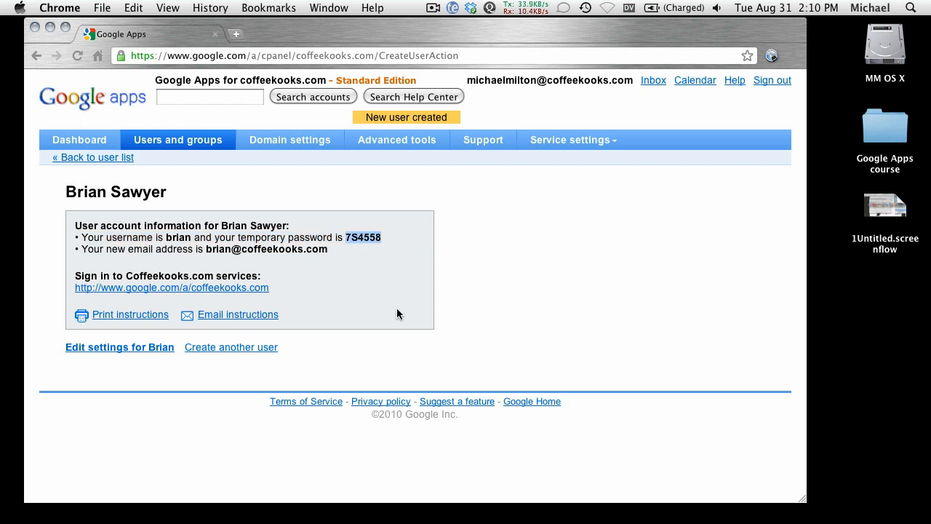
# Open the coffeekooks.com mailbox in a new browser tab
pyautogui.press('super+t')
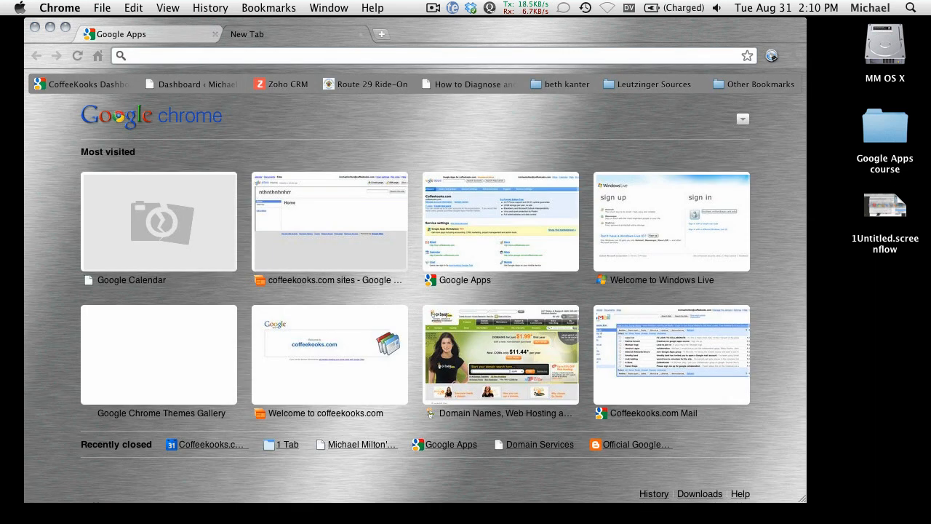
pyautogui.write('mail.')
pyautogui.press('Return')
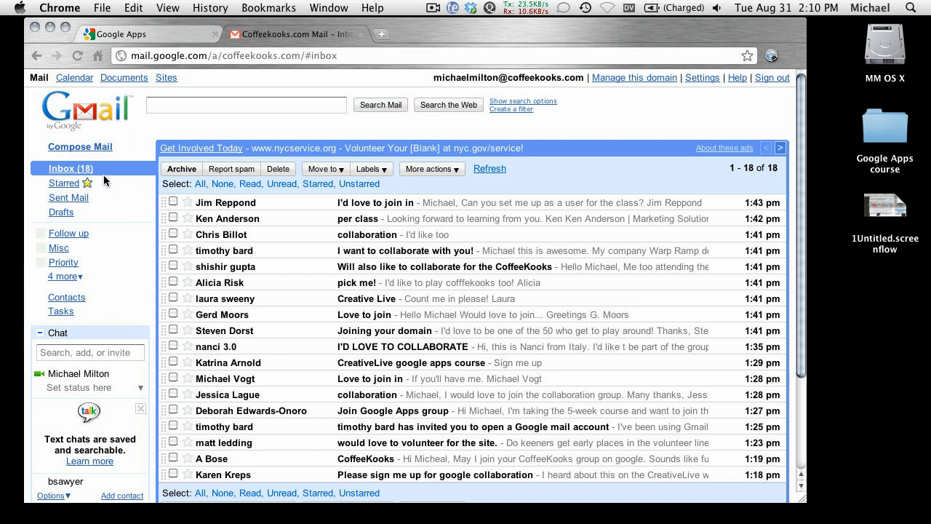
# Compose an email to the new user's existing outside address with the subject "your logon info"
pyautogui.click(91, 147)
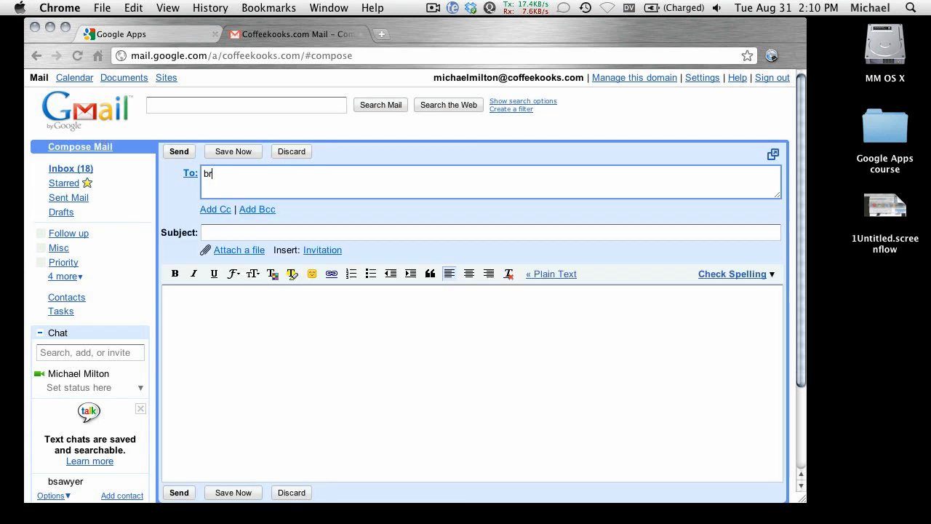
pyautogui.press('BackSpace')
pyautogui.press('BackSpace')
pyautogui.press('BackSpace')
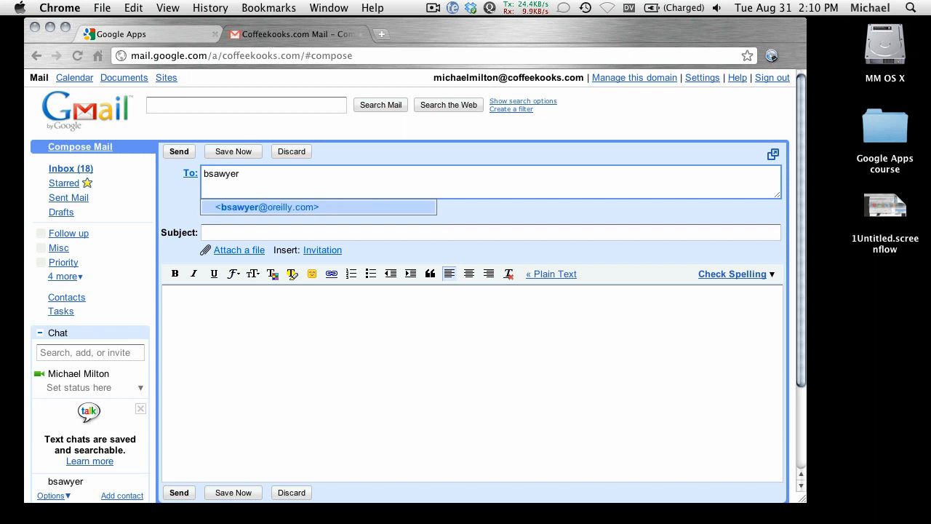
pyautogui.press('Return')
pyautogui.press('Tab')
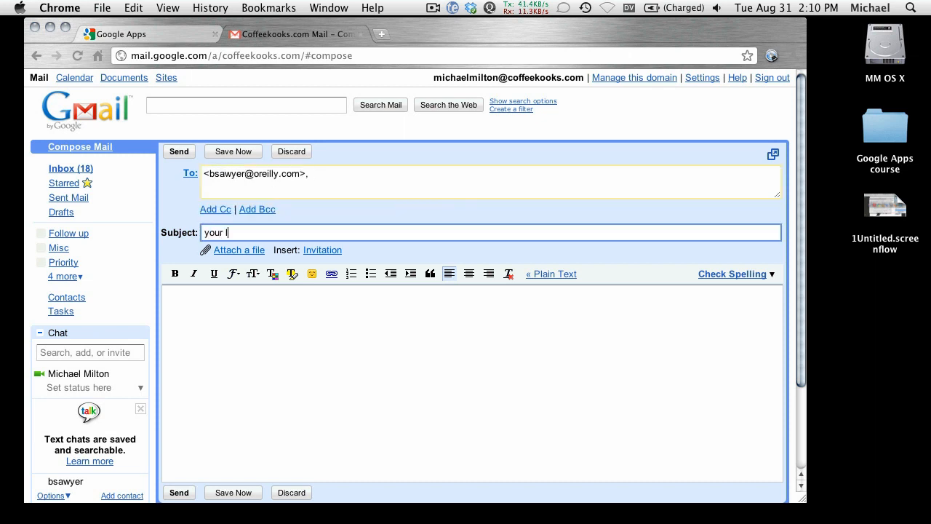
pyautogui.press('Tab')
# Write mail.coffeekooks.com, the username and the temporary password on separate lines in bold in the message body, and send the email
pyautogui.press('BackSpace')
pyautogui.press('BackSpace')
pyautogui.press('BackSpace')
pyautogui.press('BackSpace')
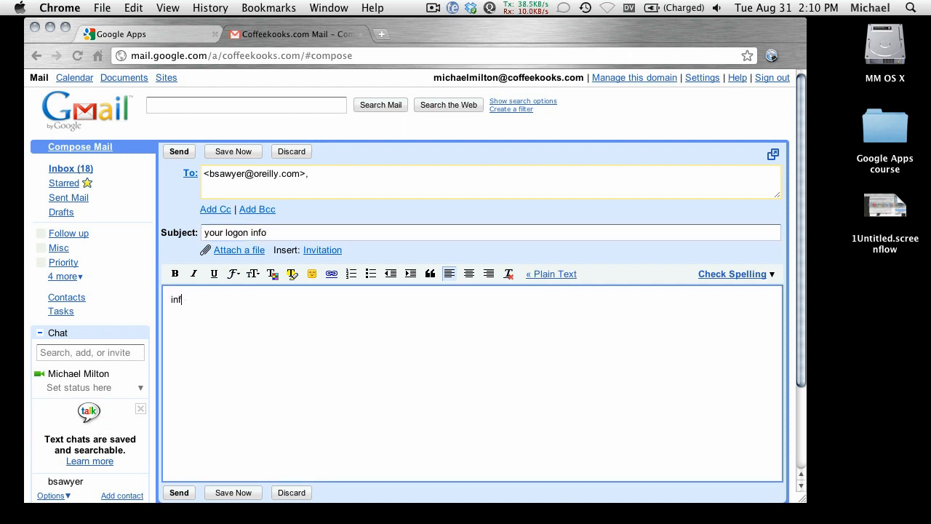
pyautogui.hotkey('ctrl', 'b')
pyautogui.press('Return')
pyautogui.press('Up')
pyautogui.press('Return')
pyautogui.press('Up')
pyautogui.press('BackSpace')
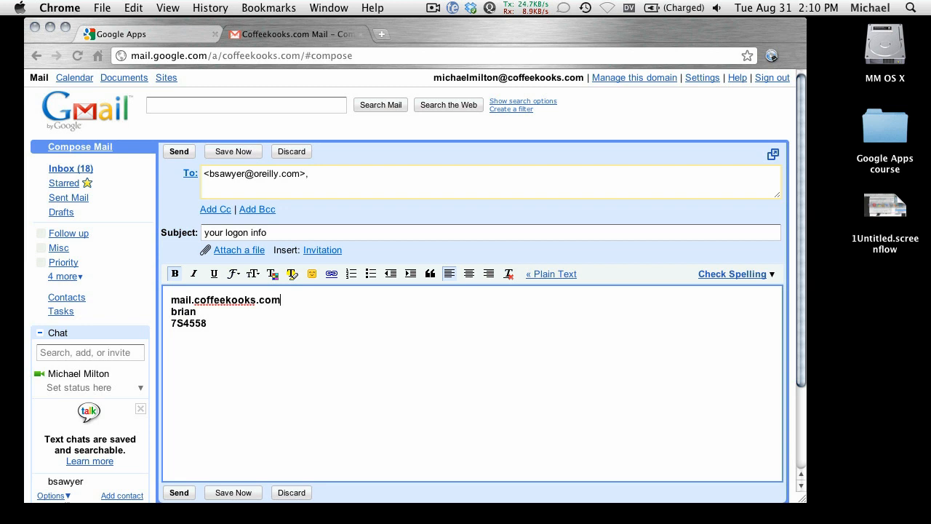
pyautogui.click(179, 151)
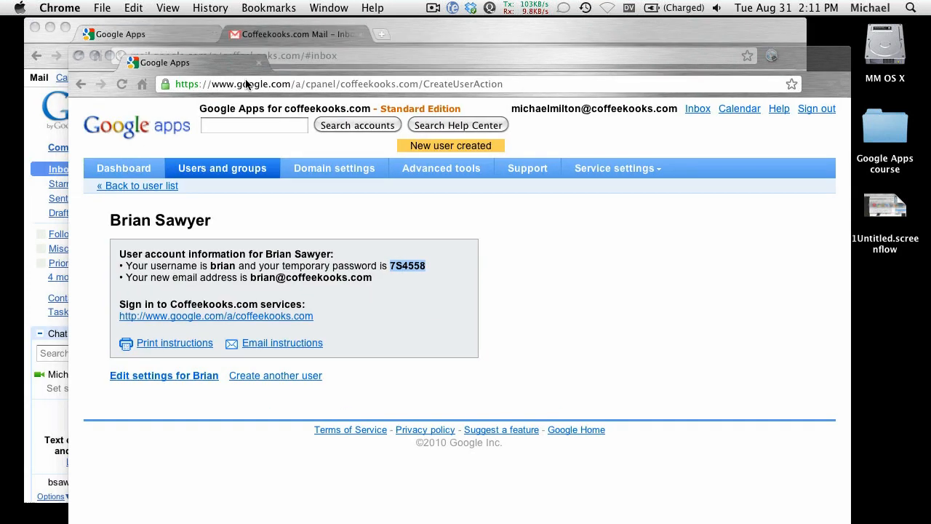
# Separate the Google Apps tab into its own window and open the settings page of the newly created user
pyautogui.moveTo(174, 34); pyautogui.dragTo(245, 81)
pyautogui.moveTo(319, 64); pyautogui.dragTo(272, 34)
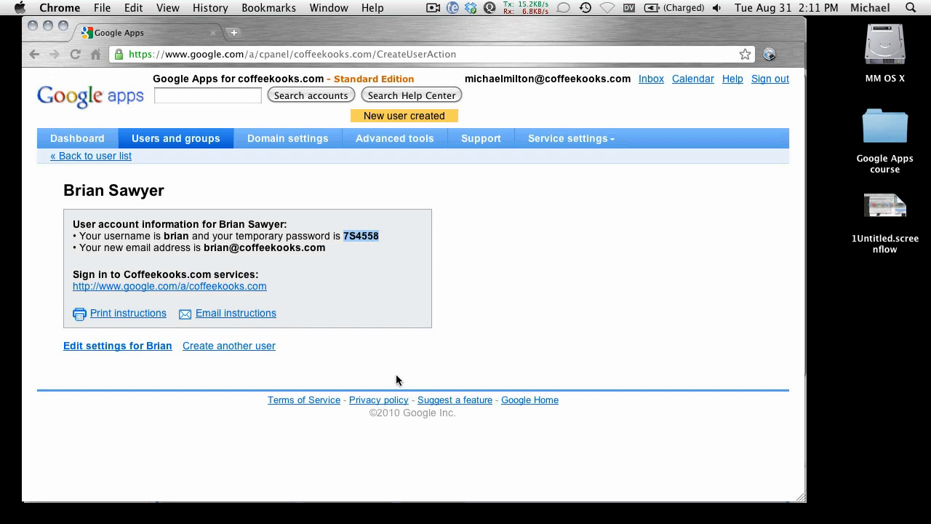
pyautogui.click(114, 349)
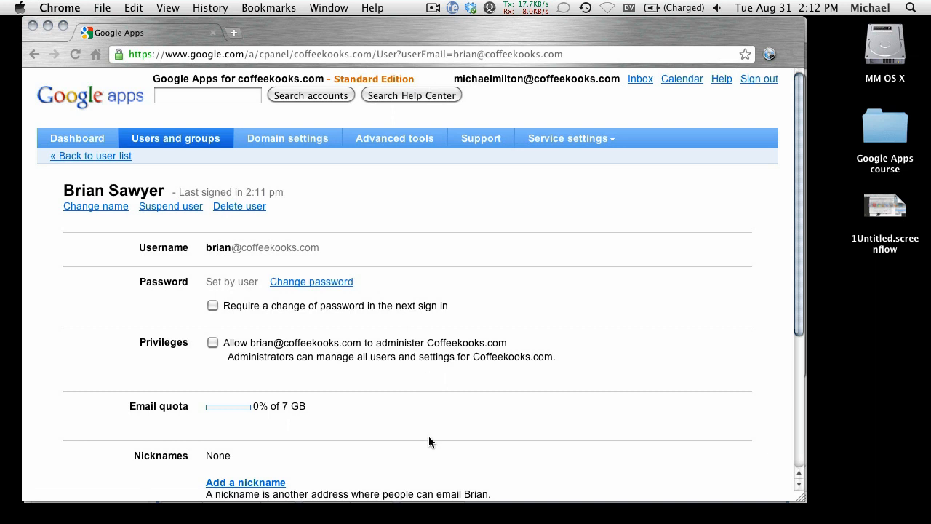
pyautogui.scroll(-3, 431, 436)
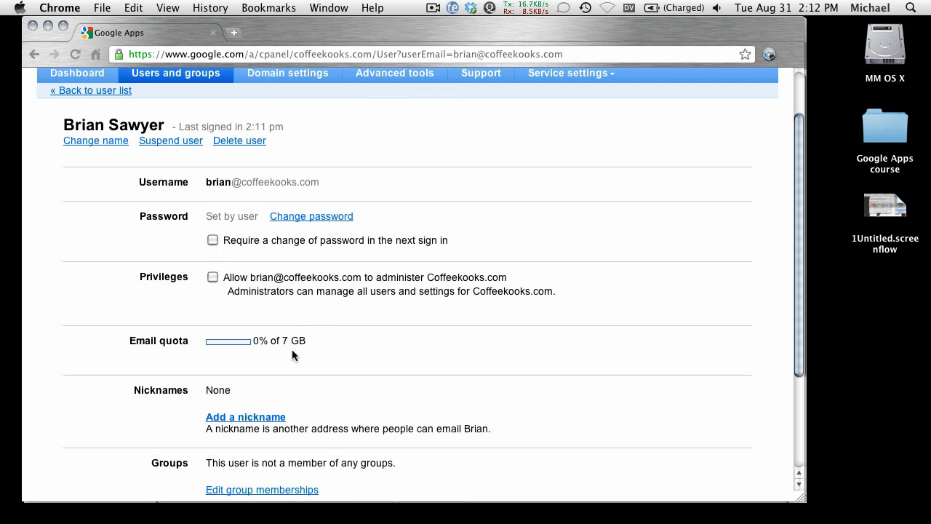
pyautogui.press('super+t')
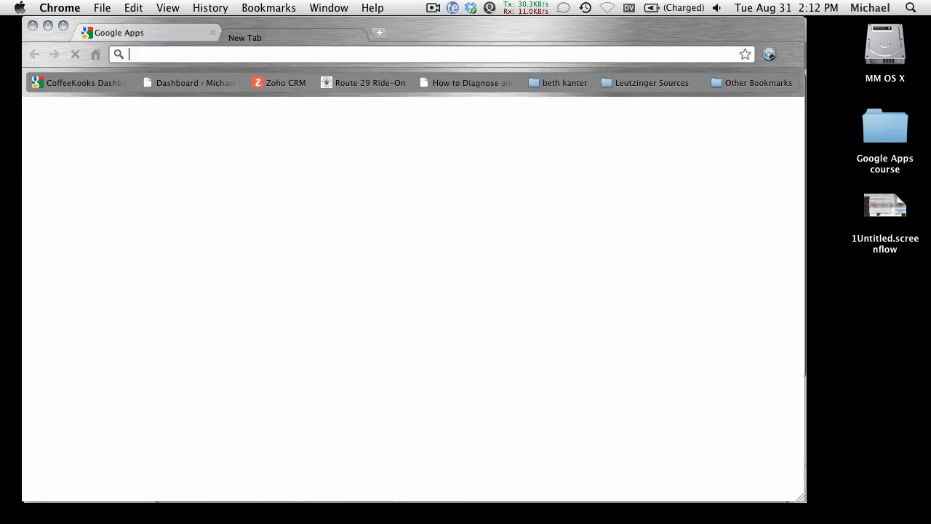
pyautogui.write('m')
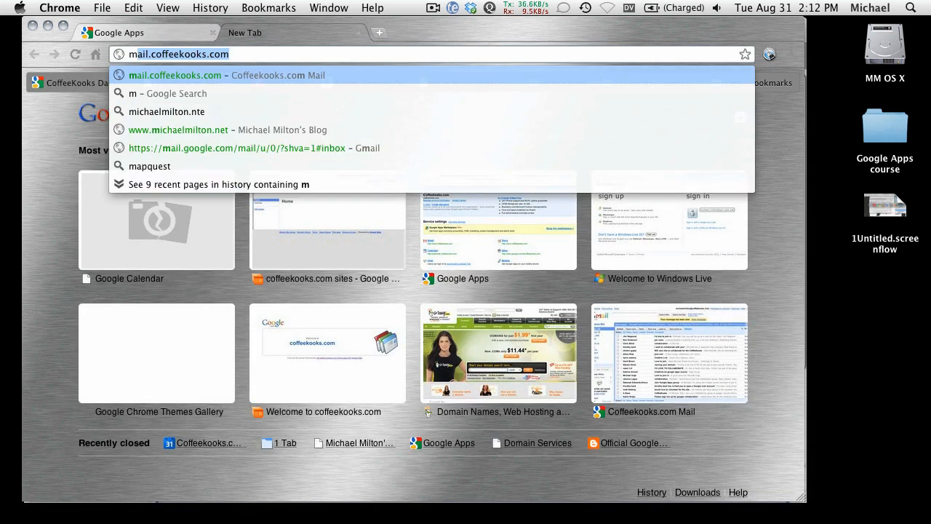
pyautogui.write('Michael')
pyautogui.press('Return')
pyautogui.press('super+w')
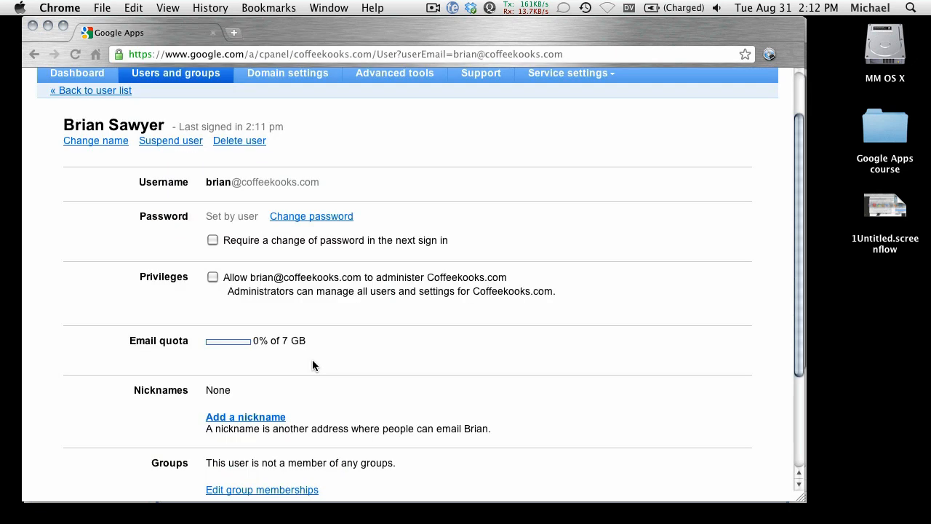
# Open the coffeekooks.com mailbox in a new tab, read the new user's message and close the tab
pyautogui.press('super+t')
pyautogui.write('mail')
pyautogui.press('Return')
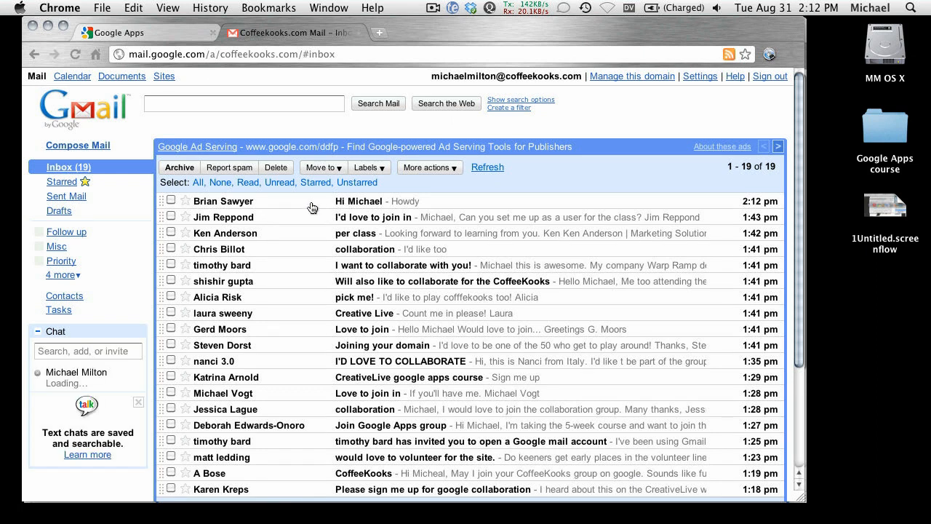
pyautogui.click(348, 202)
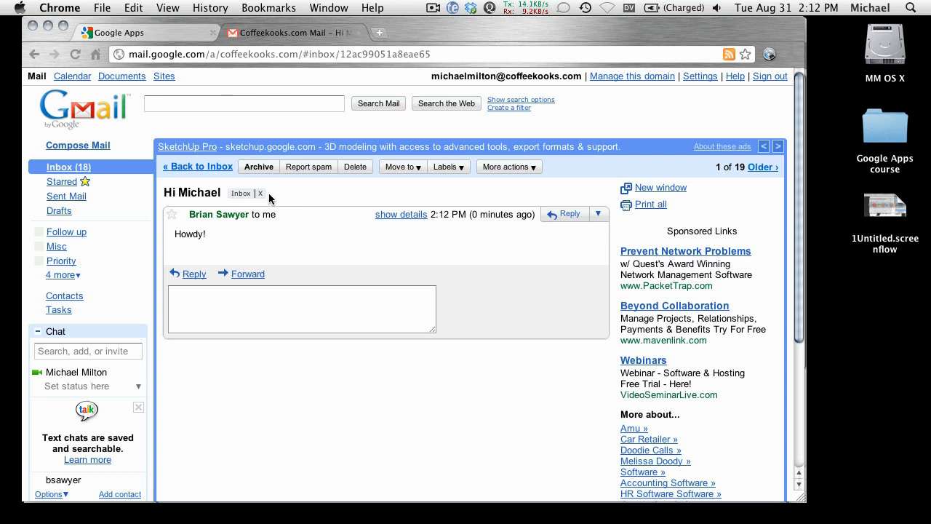
pyautogui.click(361, 32)
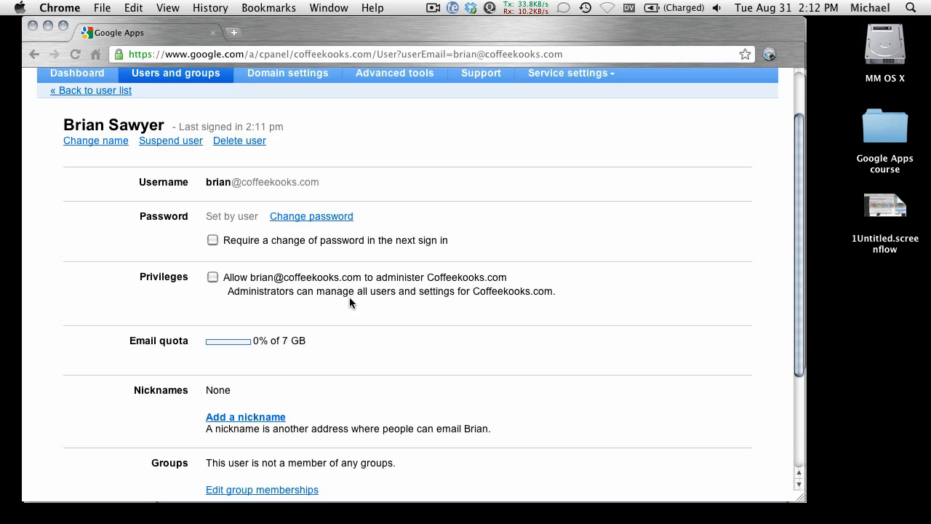
# Examine the new user's settings, including password, administrator privileges, email quota, nicknames and group memberships
pyautogui.scroll(3, 352, 317)
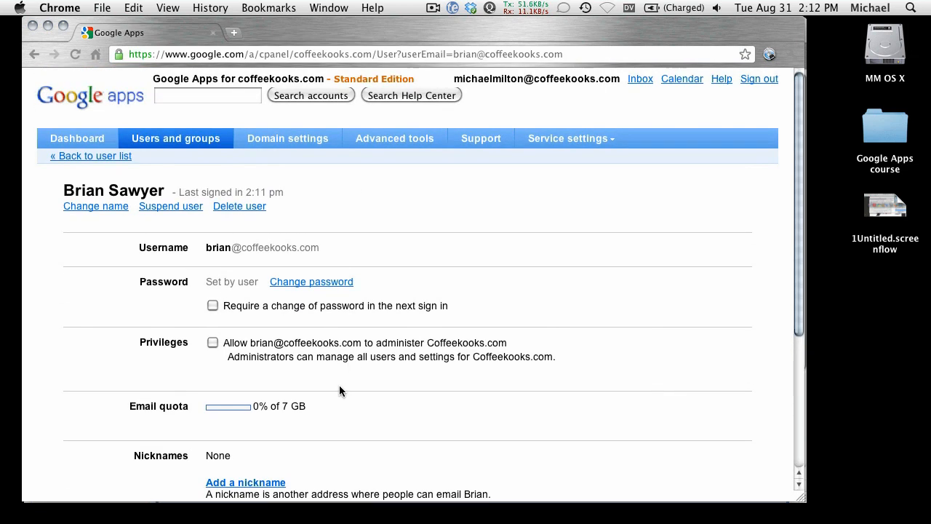
pyautogui.scroll(-2, 345, 400)
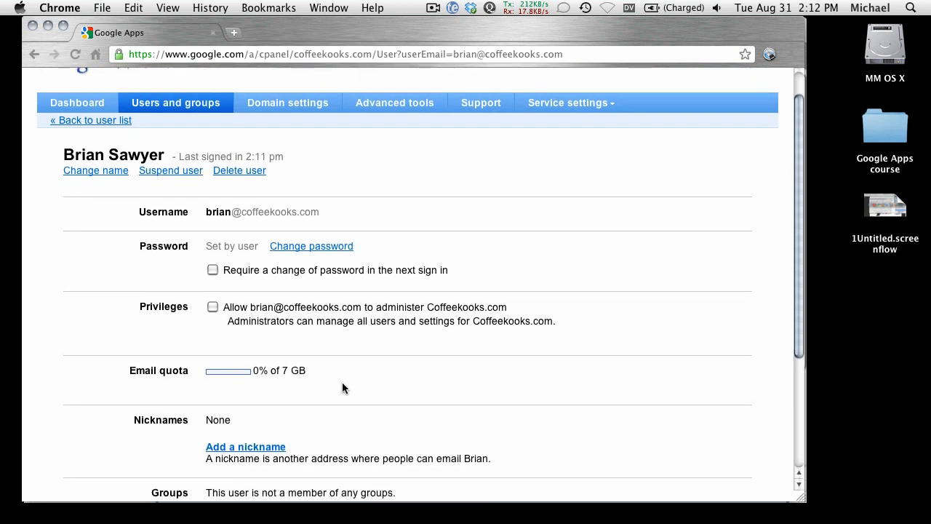
pyautogui.scroll(-1, 343, 380)
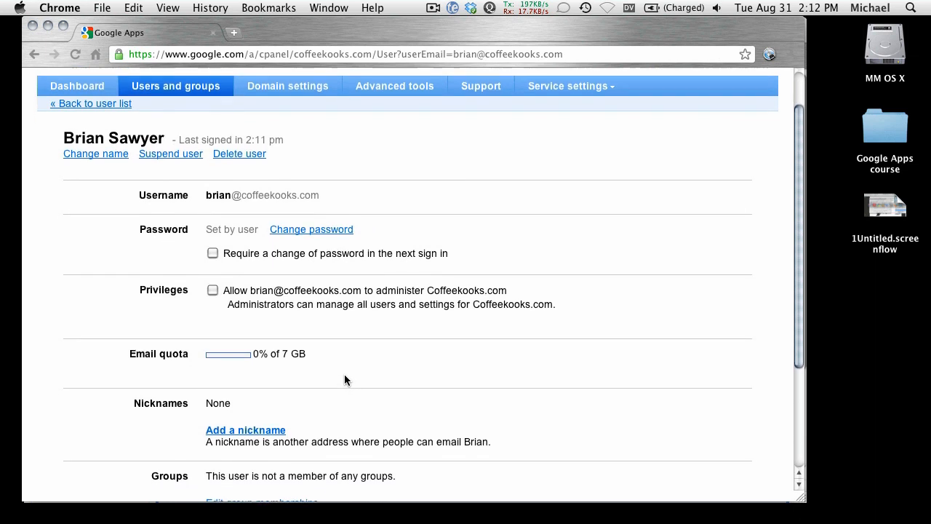
pyautogui.scroll(1, 349, 377)
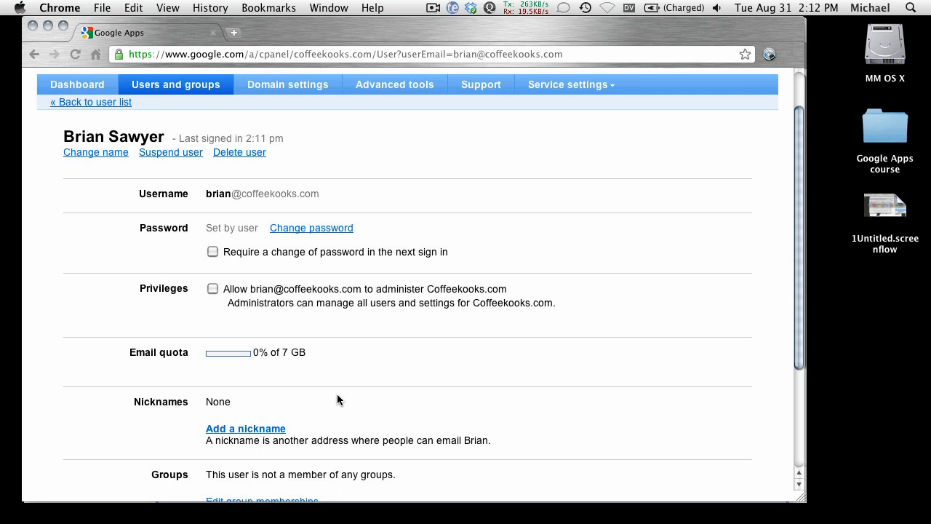
pyautogui.scroll(-1, 337, 393)
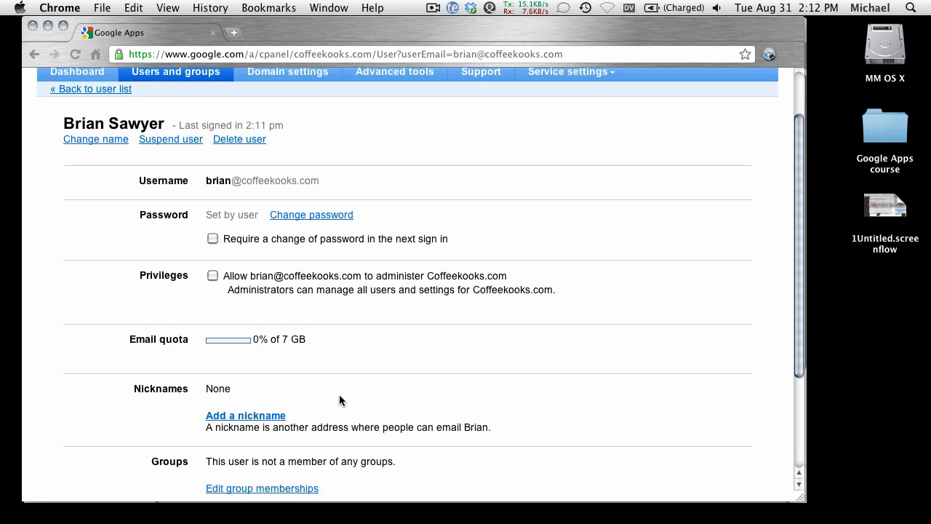
pyautogui.scroll(-1, 336, 402)
pyautogui.scroll(-3, 335, 402)
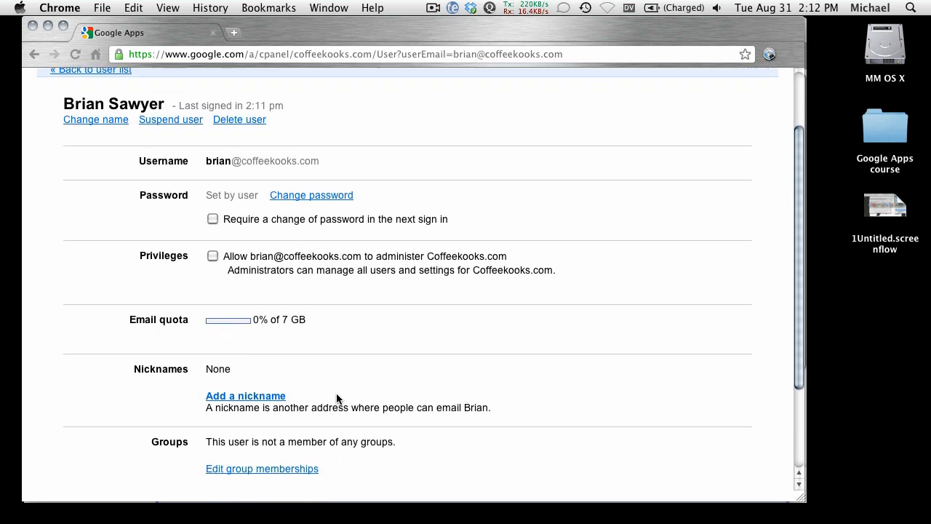
pyautogui.scroll(-1, 336, 385)
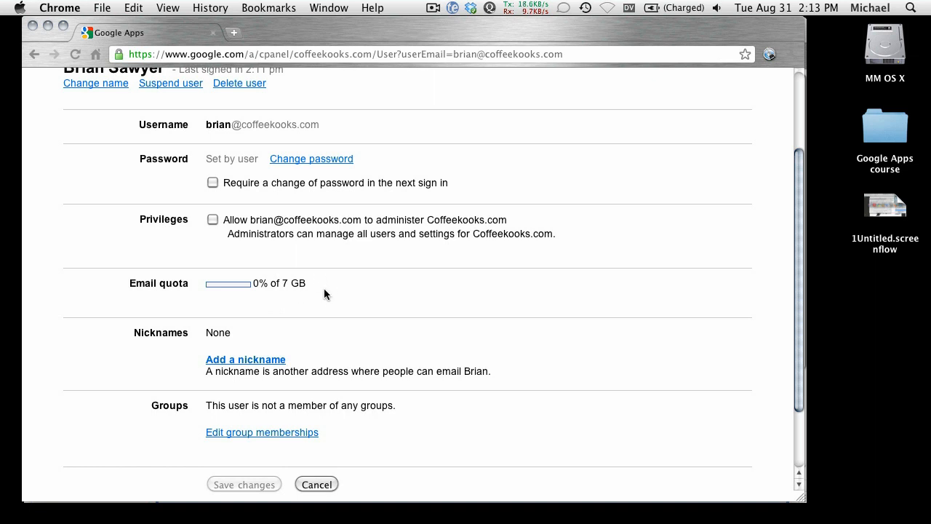
pyautogui.scroll(4, 316, 276)
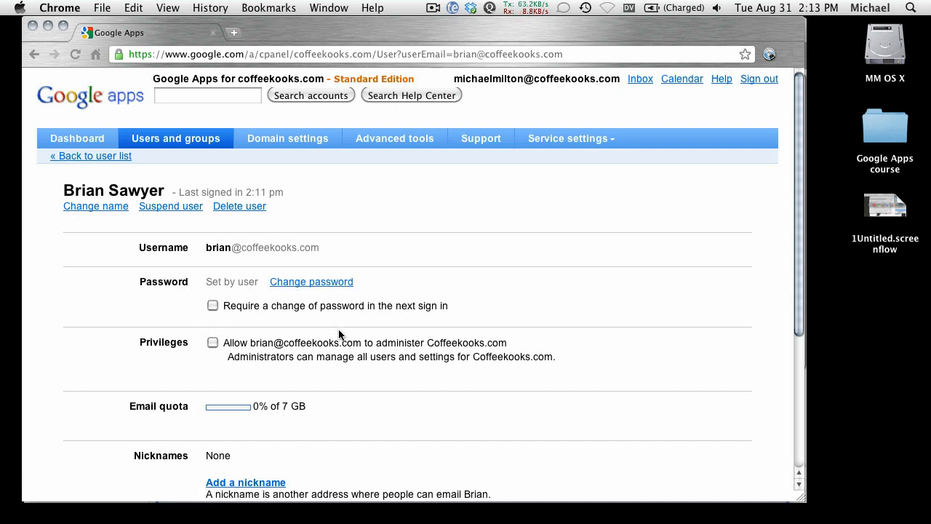
# Go back to the user list and return to the coffeekooks.com dashboard
pyautogui.click(104, 155)
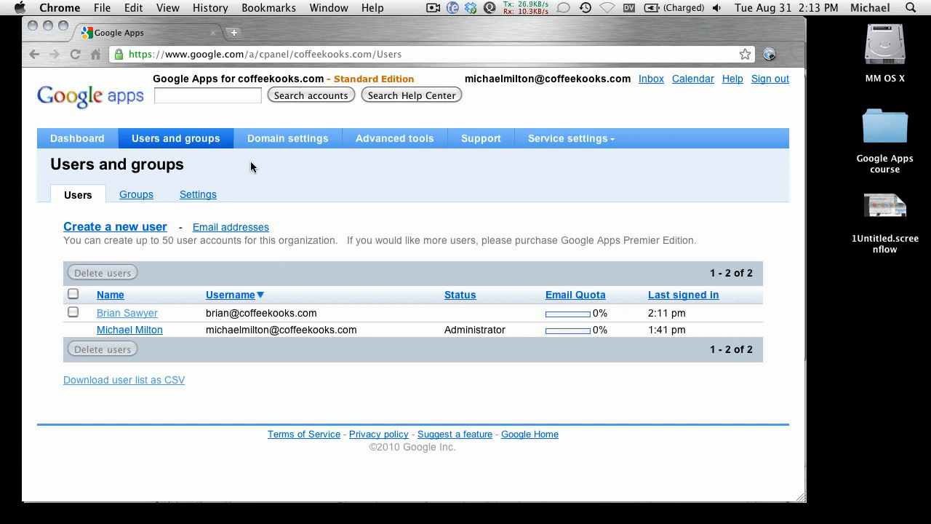
pyautogui.click(61, 95)
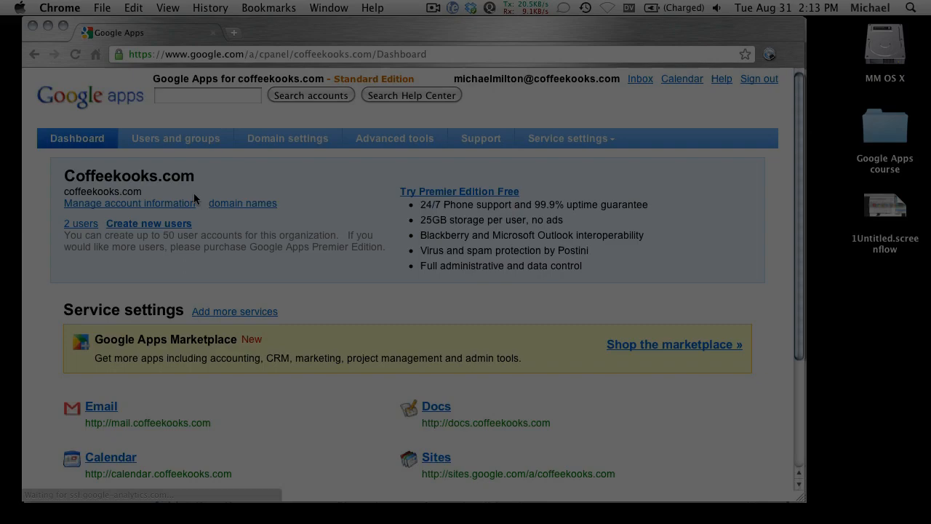